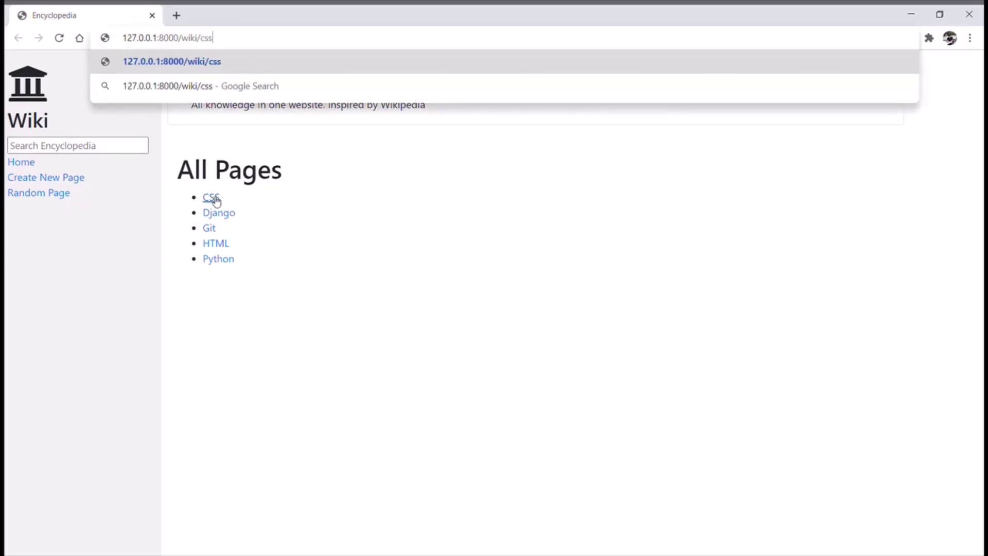
Step: Load the wiki entries at /wiki/css and /wiki/django by their addresses, returning to the home page in between
key(Return)
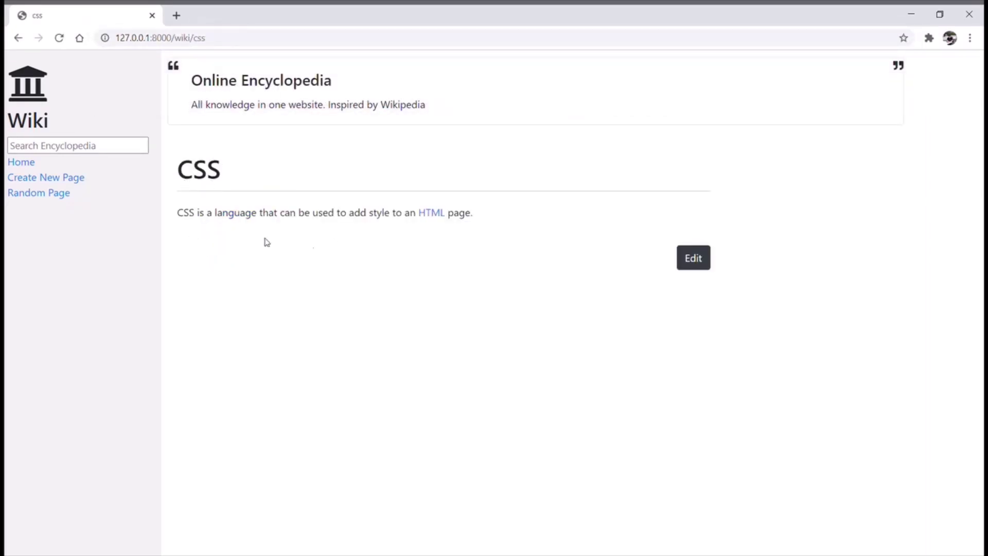
click(27, 163)
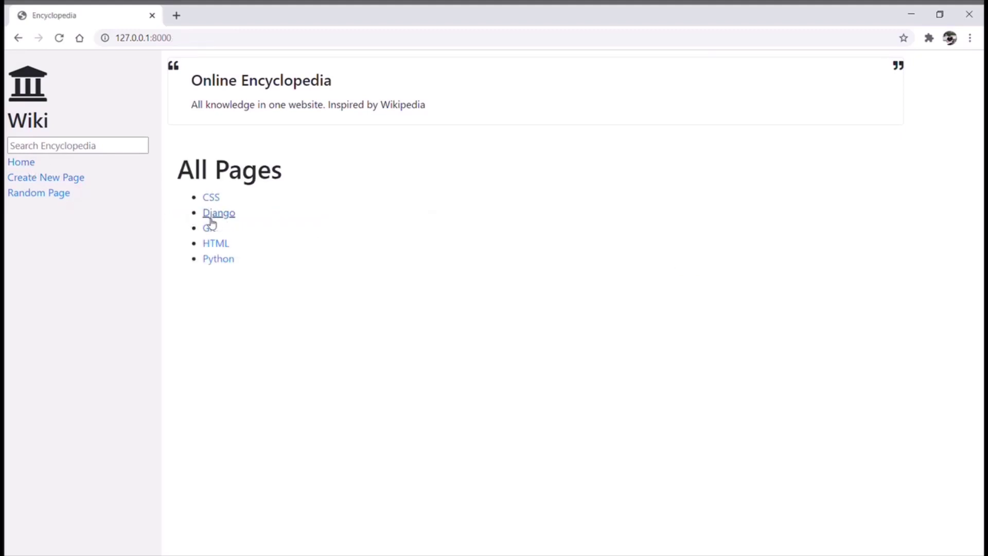
click(190, 37)
text(/wiki/django)
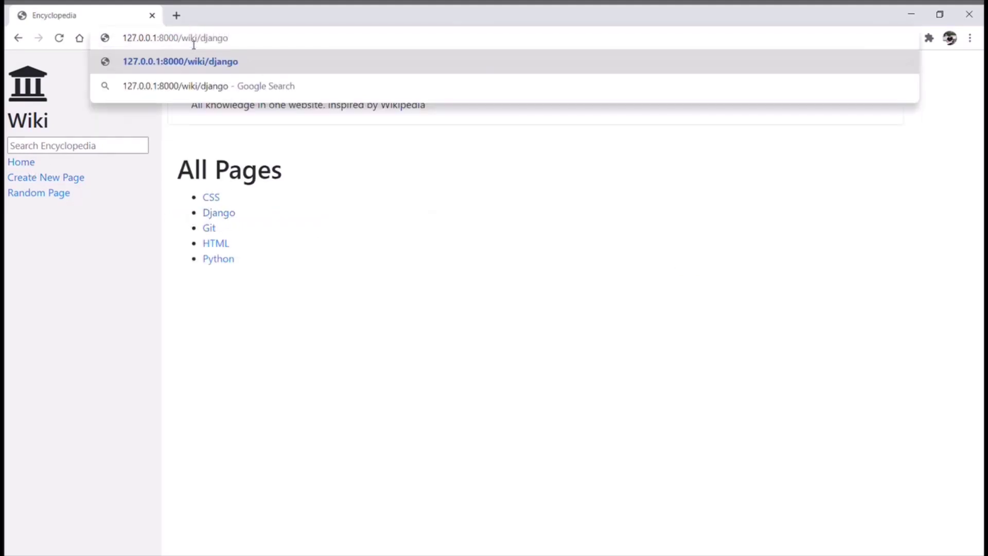
key(Return)
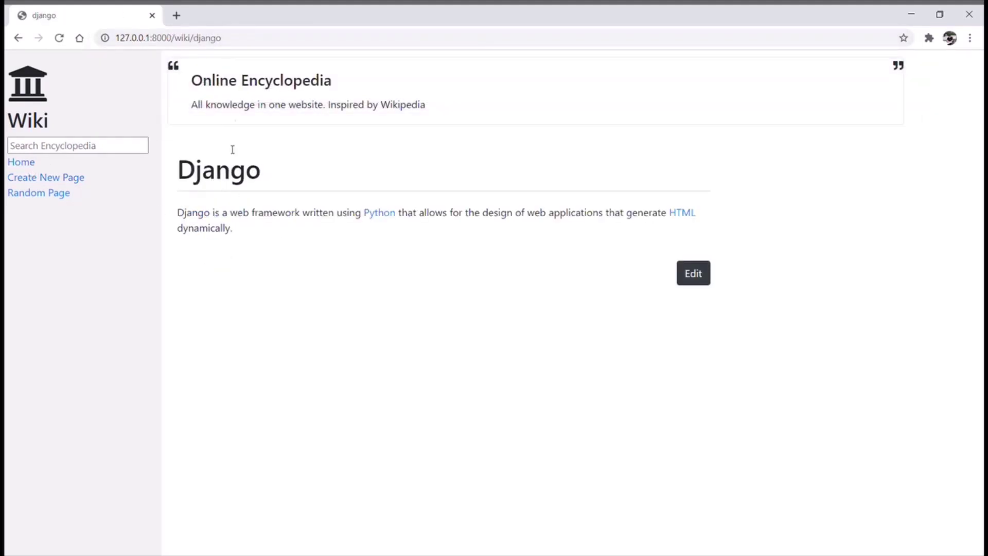
Step: Load the entry address 127.0.0.1:8000/wiki/cs50 and return to the home page
double_click(233, 38)
text(cs50)
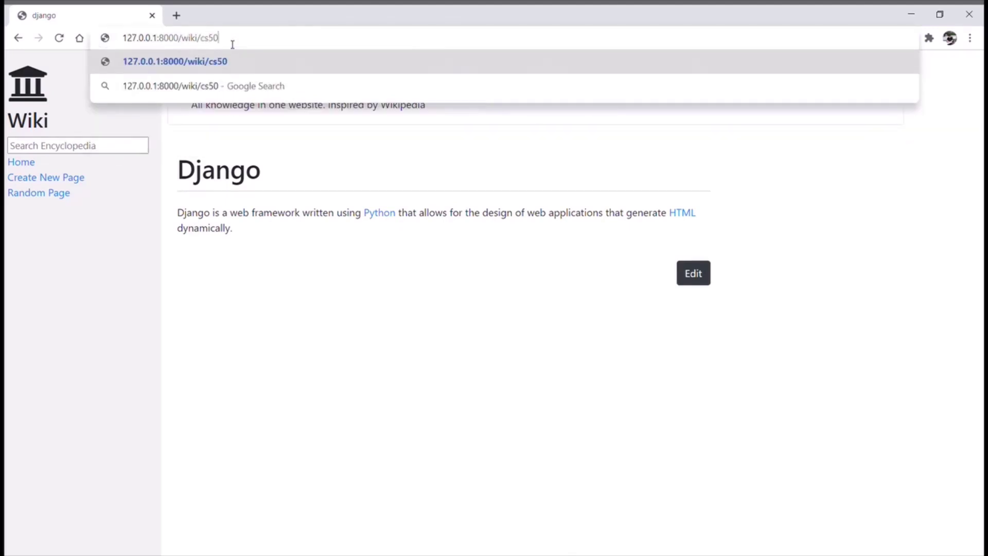
key(Return)
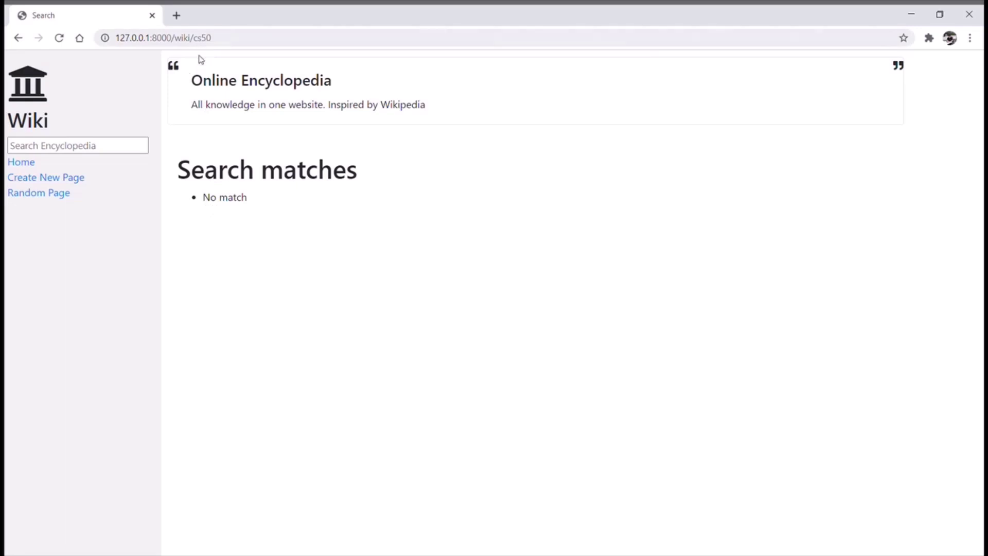
click(31, 161)
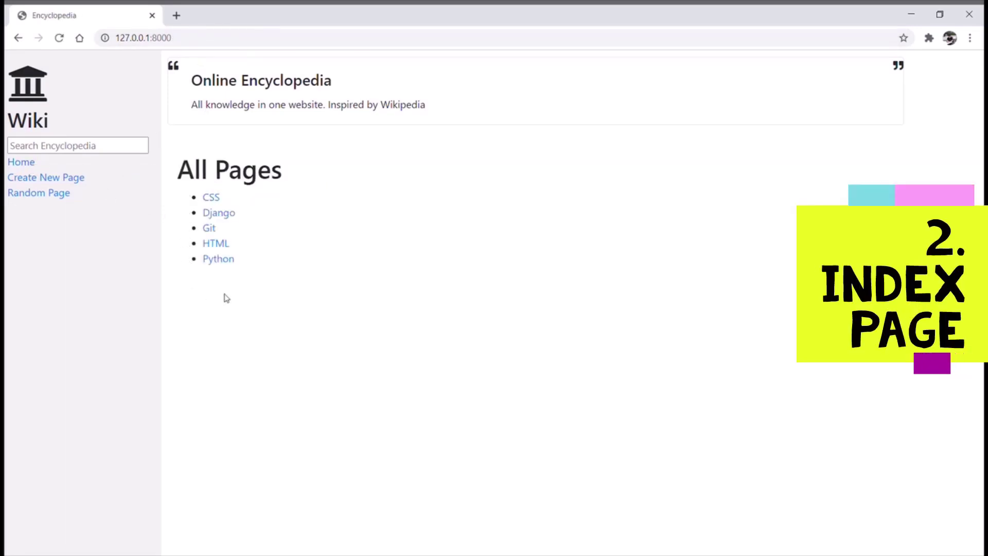
Step: View the Git, HTML and Python entries from the All Pages list, returning to the home page after each
click(214, 229)
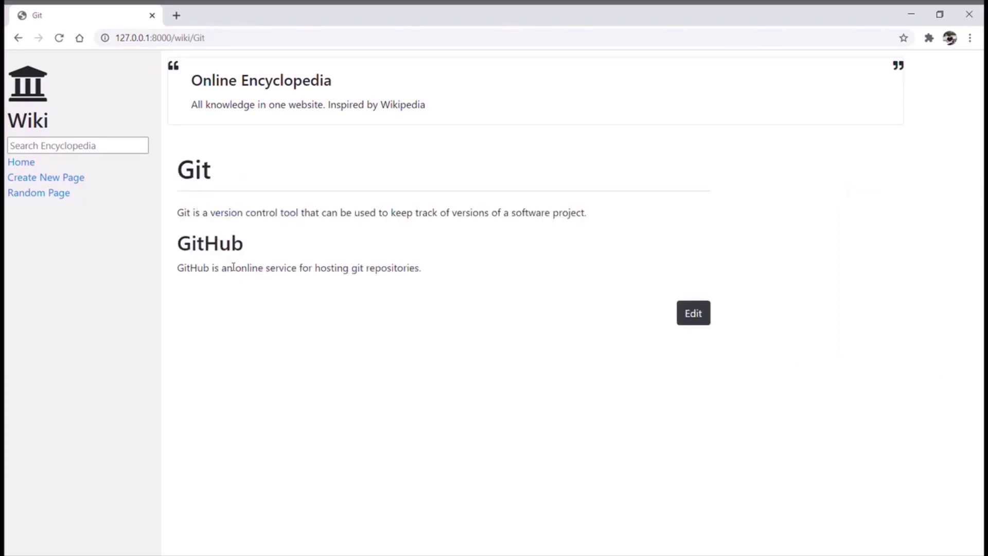
click(33, 167)
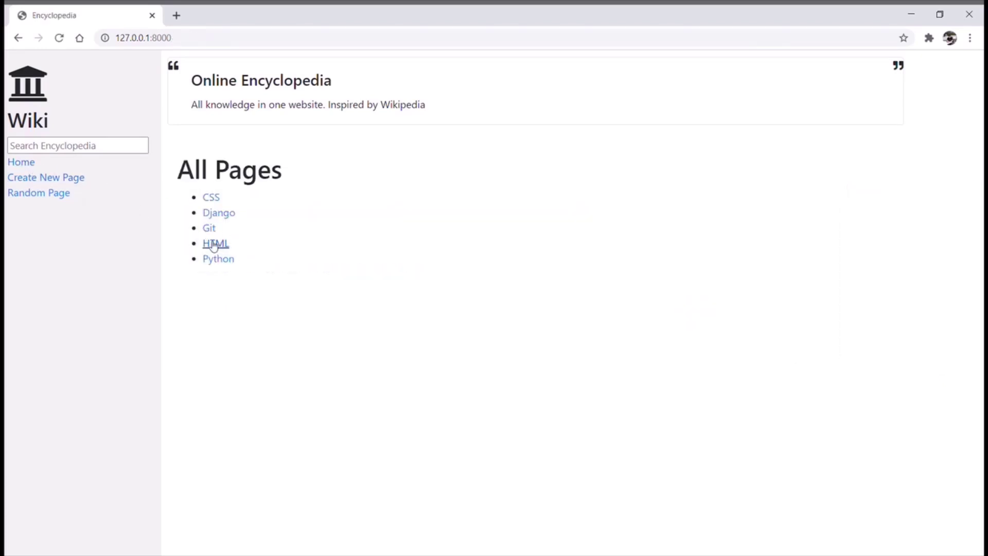
click(215, 244)
click(22, 163)
click(219, 261)
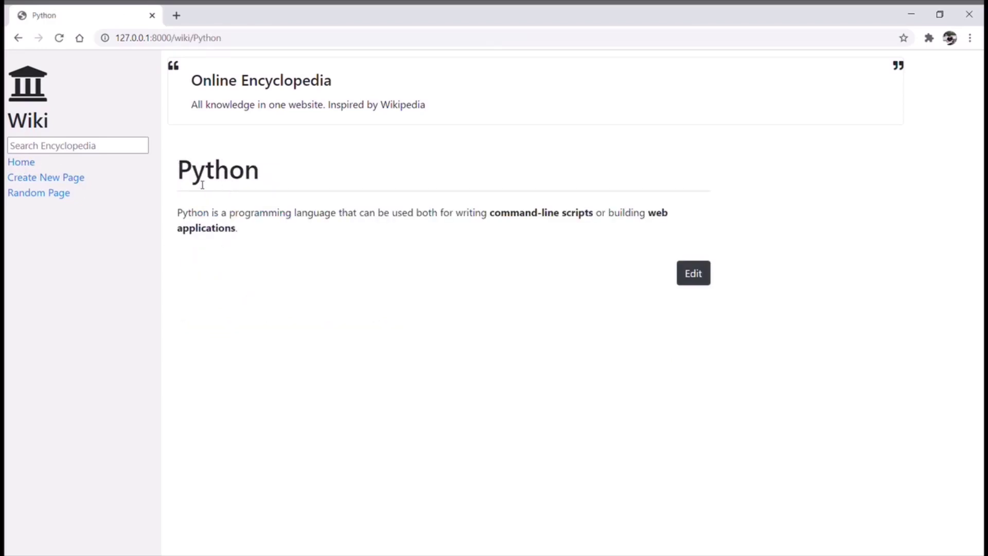
click(31, 164)
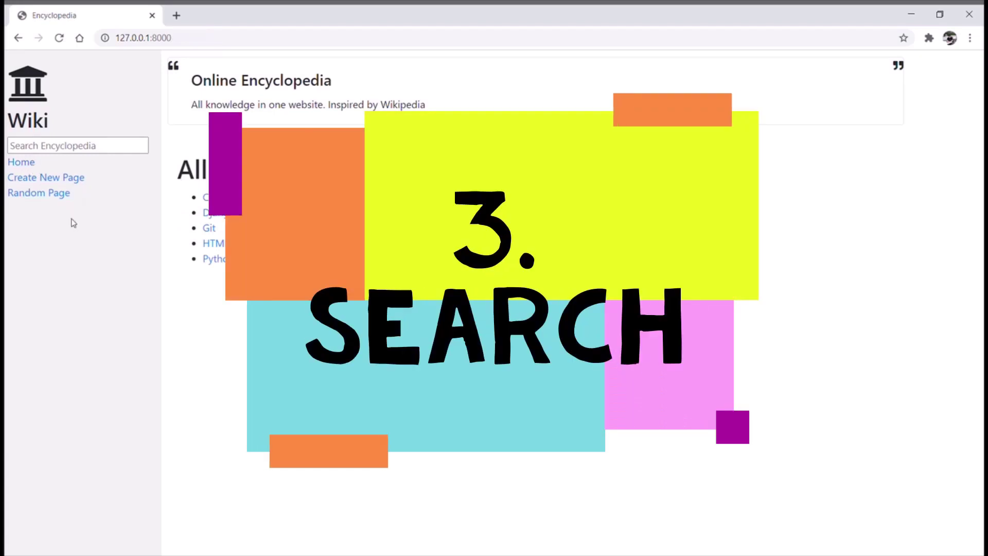
Step: Search the encyclopedia for "css" and for "git", returning to the home page after each search
click(84, 152)
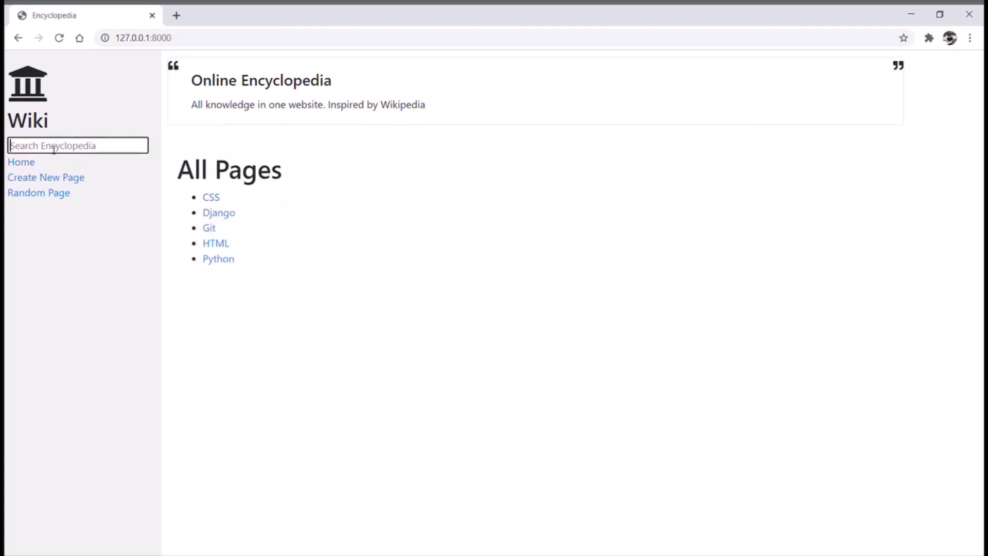
text(css)
key(Return)
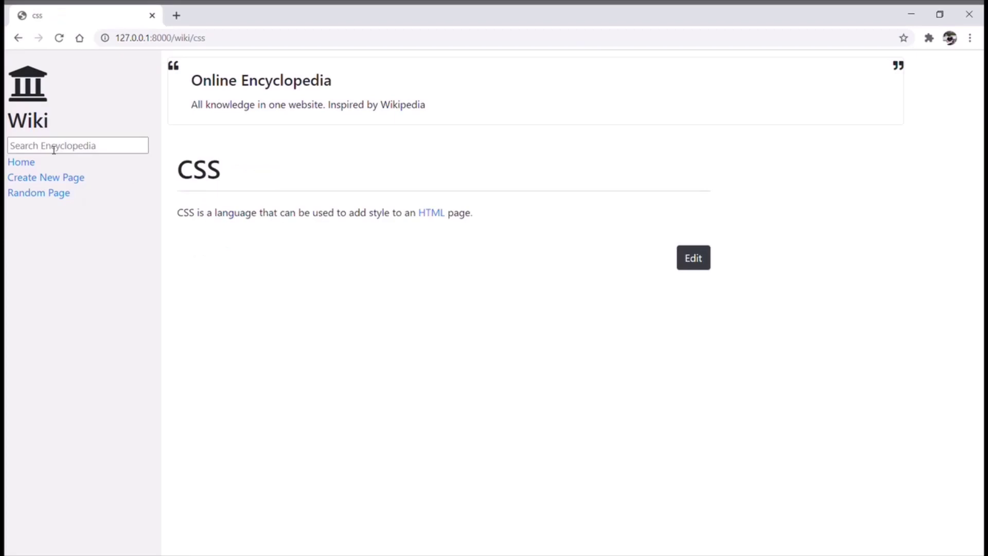
click(28, 163)
click(34, 151)
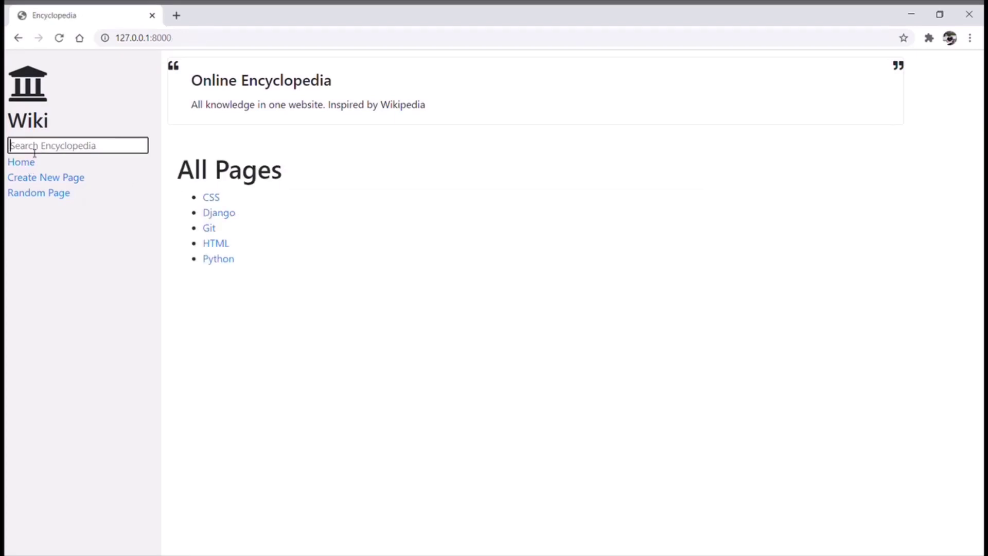
text(git)
key(Return)
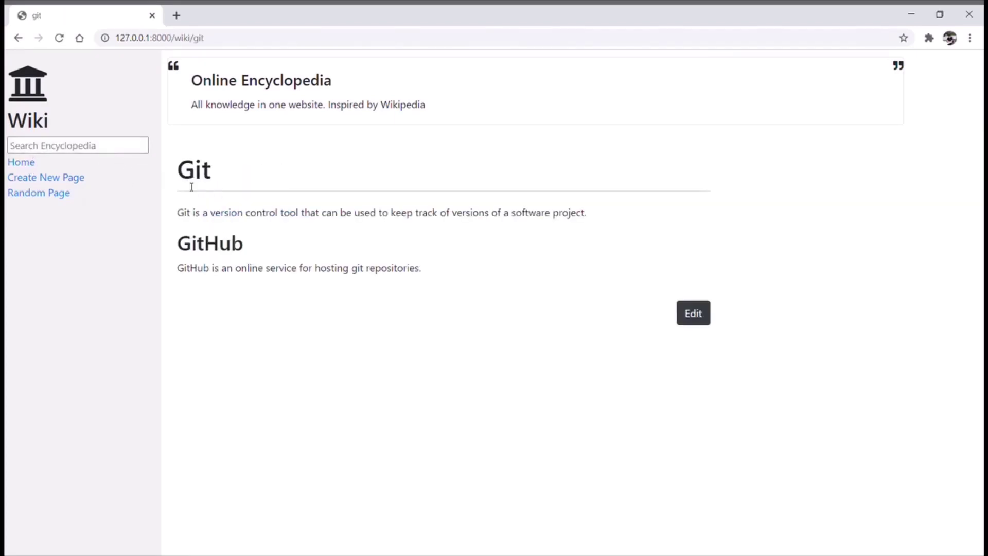
click(32, 163)
Step: Search the encyclopedia for the partial title "py"
click(38, 150)
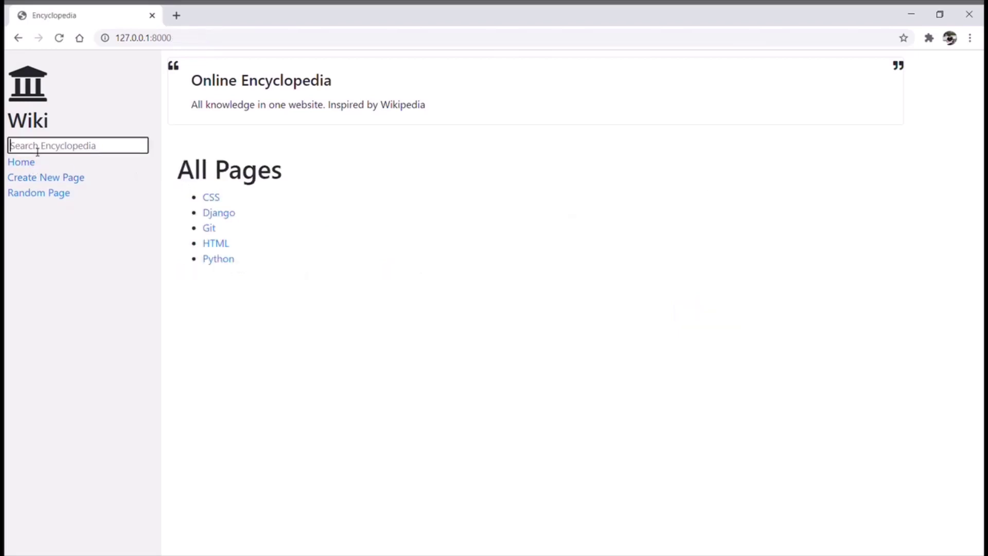
text(py)
key(Return)
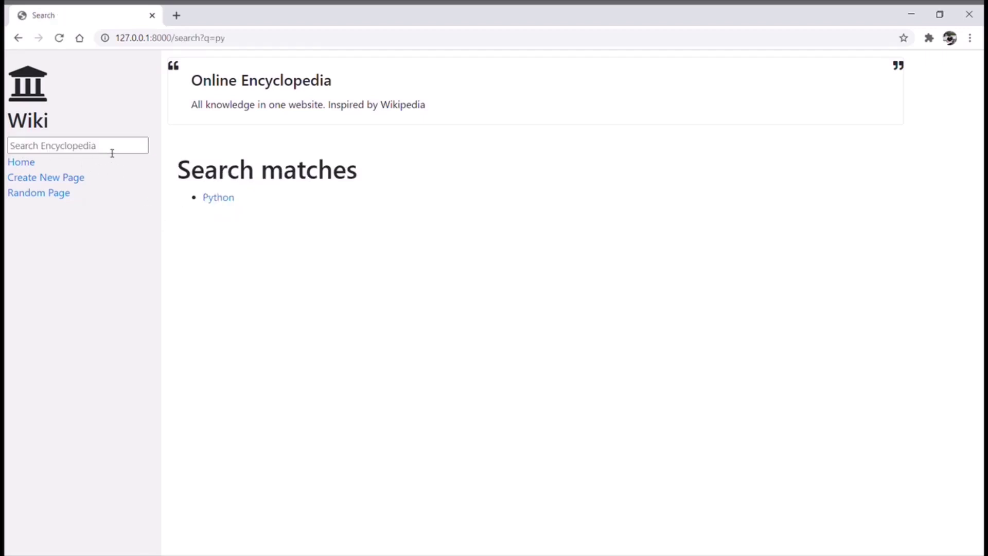
Step: Search the encyclopedia for "g", view the Django and Git matches one after the other, and return to the home page
click(49, 146)
text(g)
key(Return)
click(222, 202)
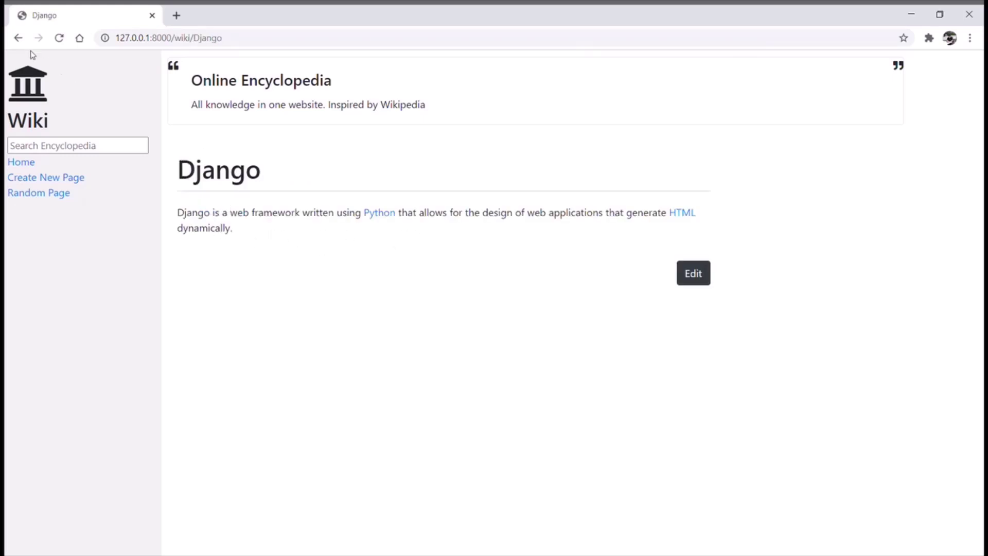
click(18, 37)
click(210, 214)
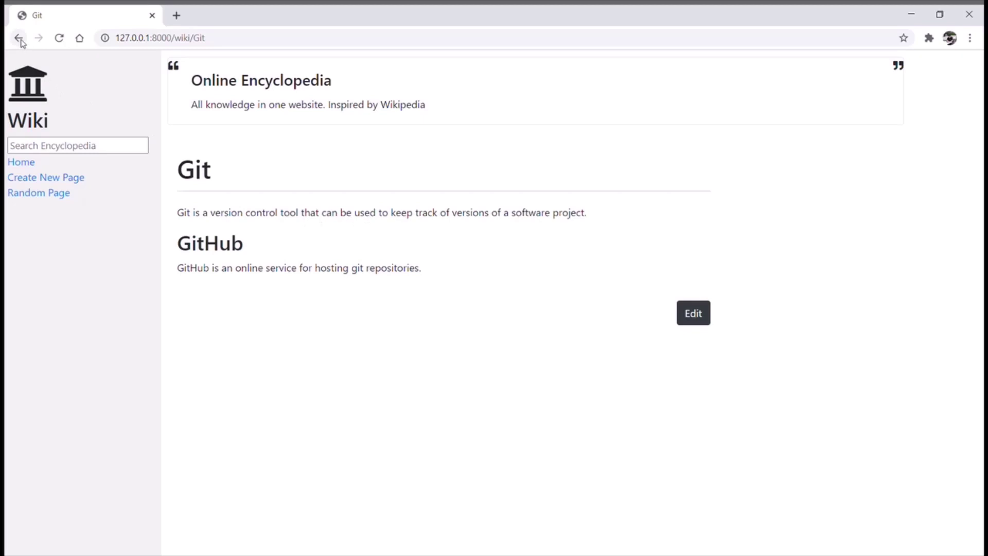
click(28, 162)
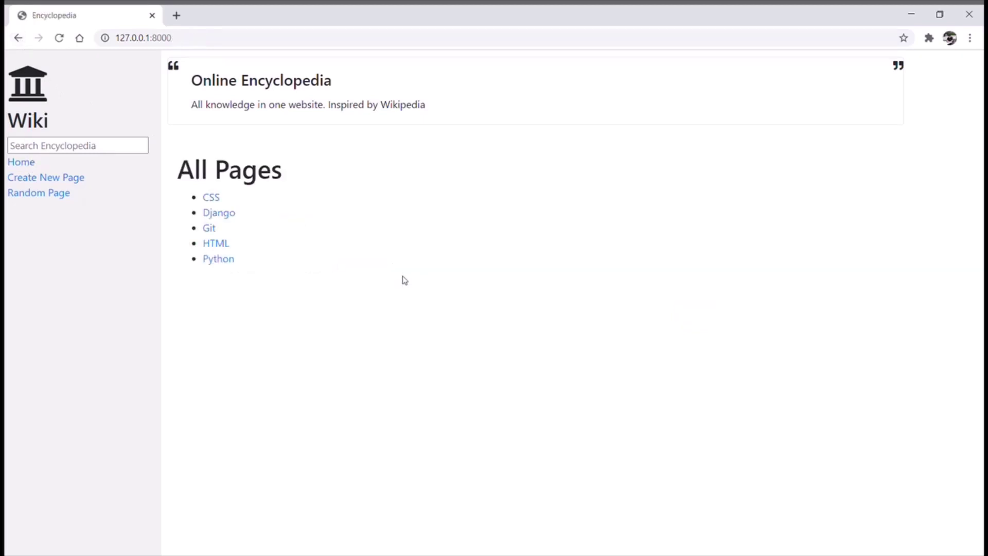
Step: Search the encyclopedia for "cs50" and return to the home page
click(83, 147)
text(cs50)
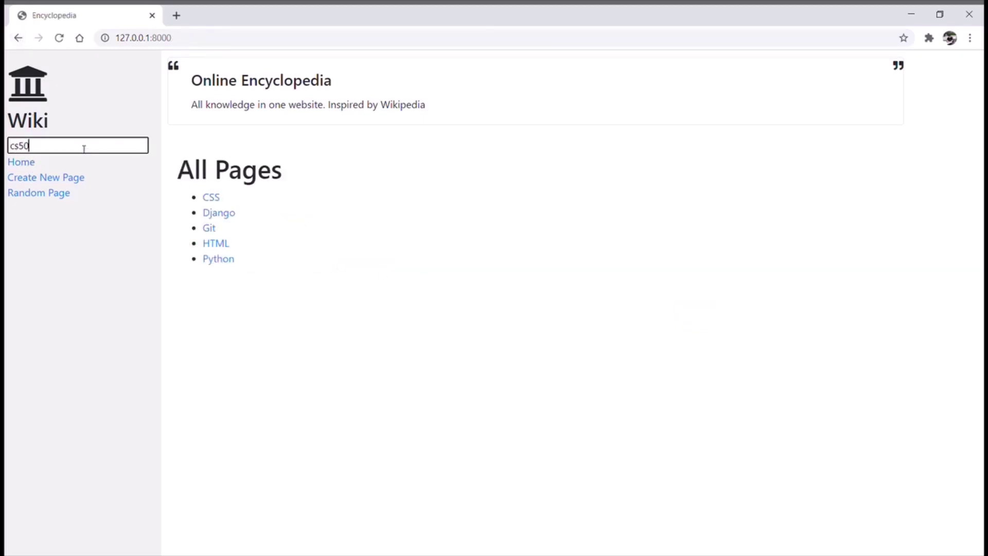
key(Return)
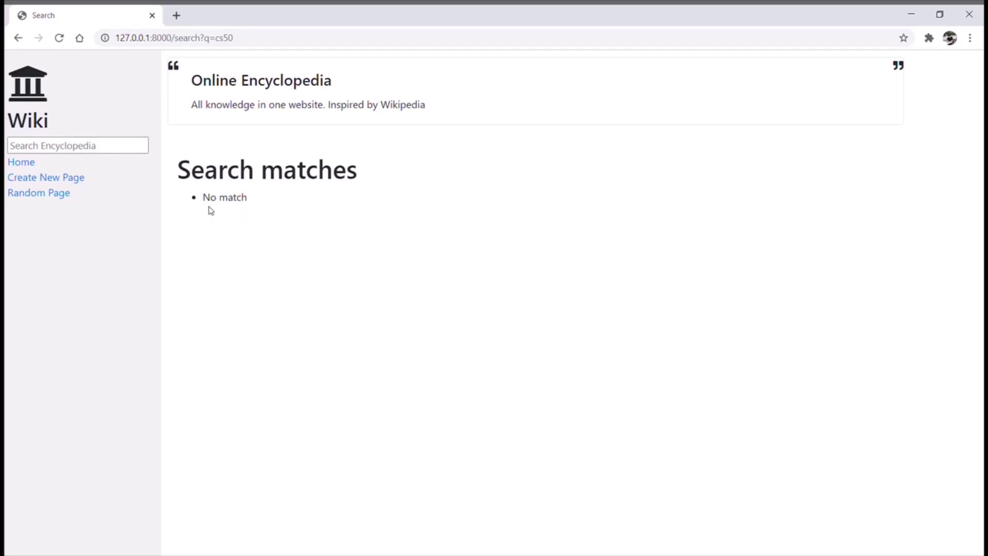
click(29, 165)
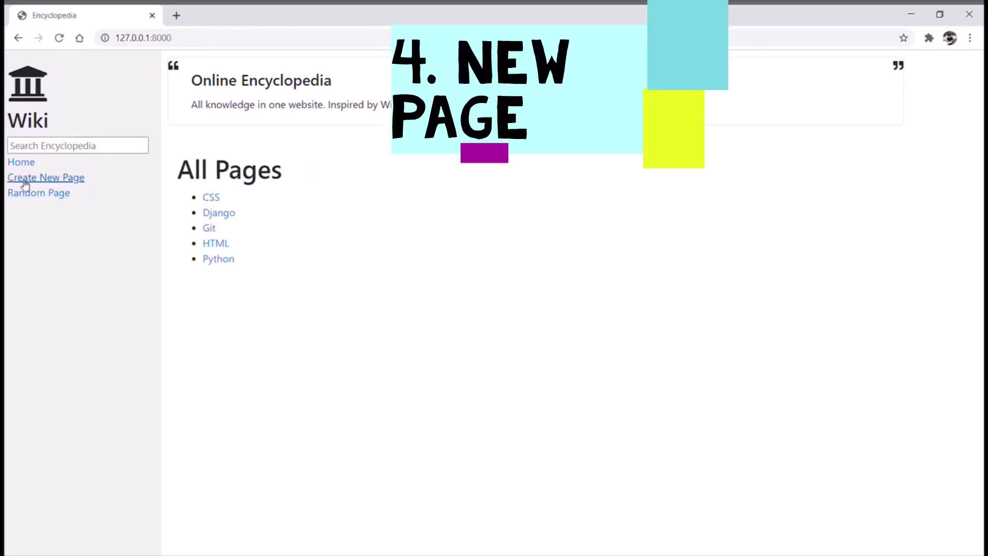
Step: Open the form for a new page and try to save it with the title "Python" and no content
click(54, 179)
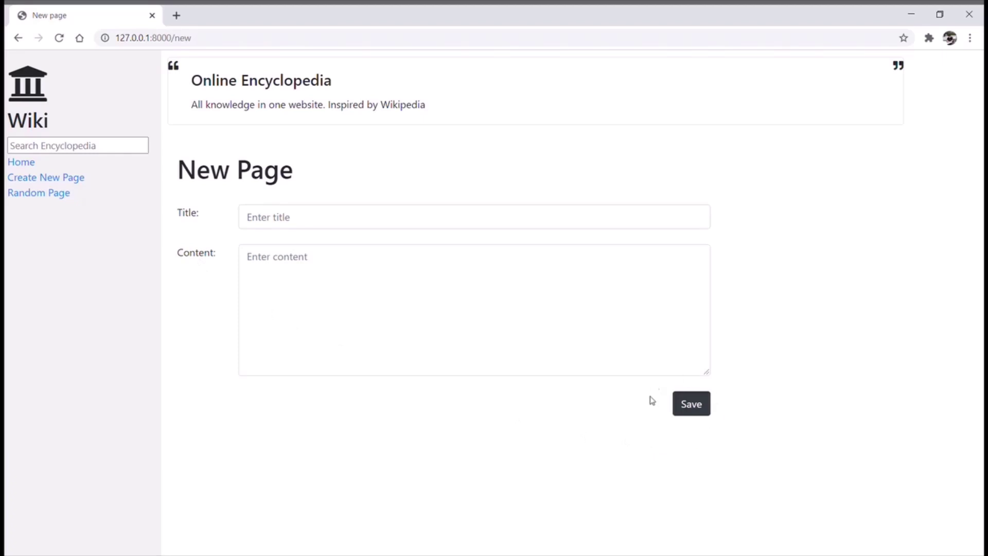
click(288, 218)
text(Python)
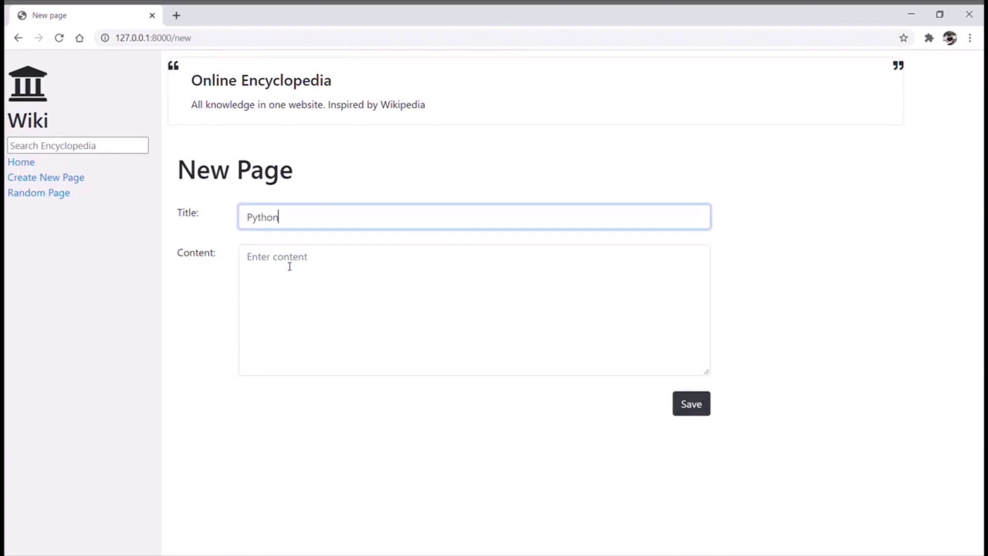
click(689, 406)
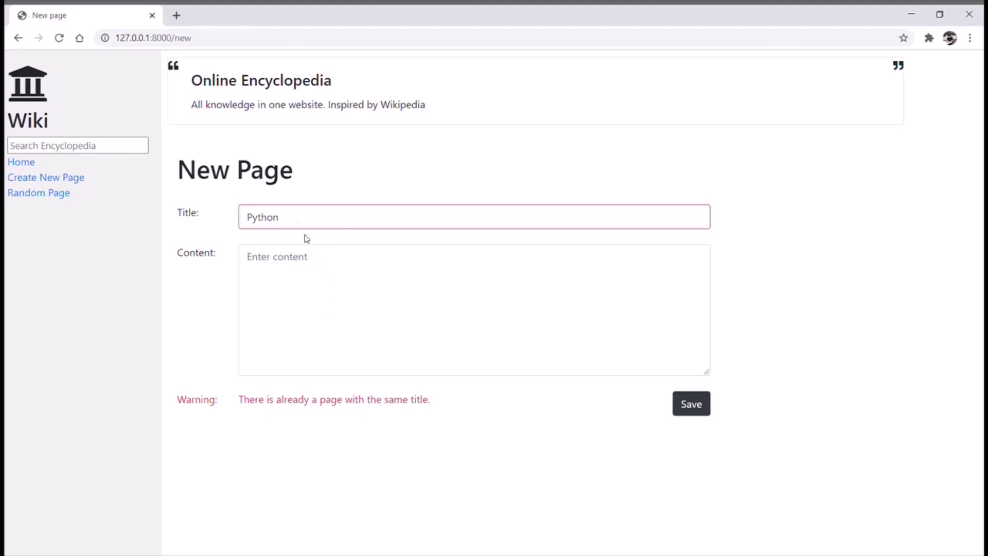
Step: Replace the new page's title with "Markdown"
key(BackSpace)
key(BackSpace)
key(BackSpace)
key(BackSpace)
key(BackSpace)
key(BackSpace)
text(Markdown)
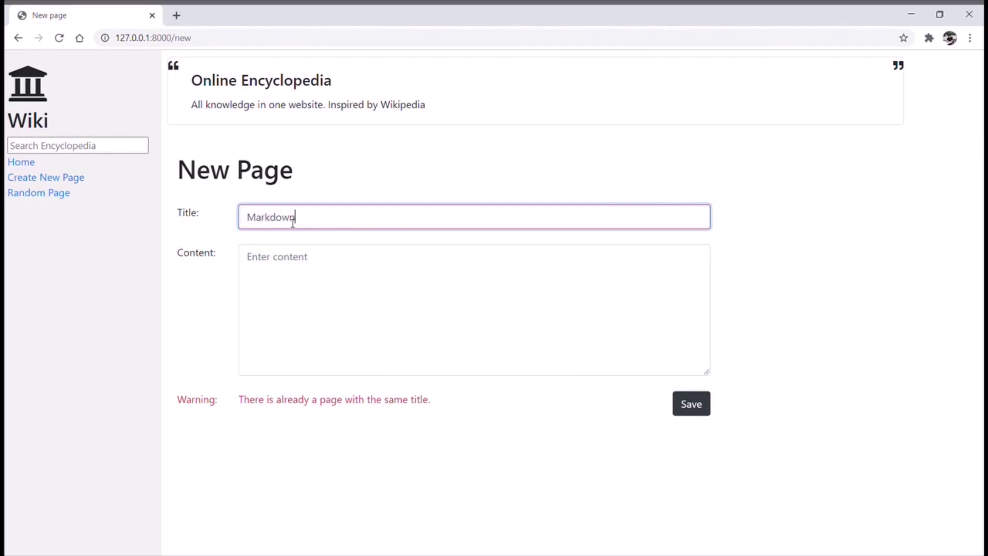
Step: Fill the content with the heading "## This is a header" and the separate lines "This is a paragraph." and "This is another paragraph."
click(278, 281)
text(## Th)
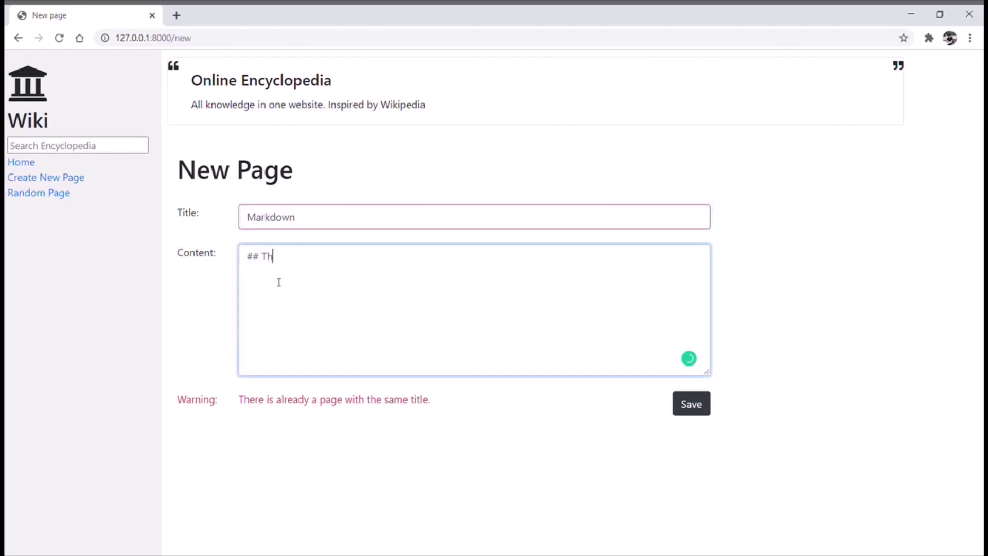
text(is is a header)
key(Return)
text(This is a paragraph. This is another paragrap)
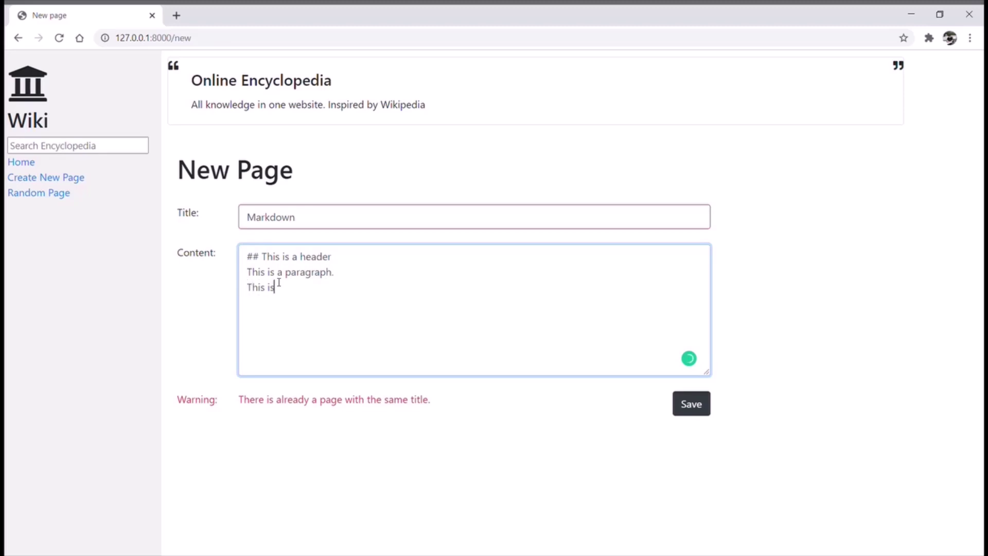
Step: Append "**This sentence is in bold**. _This sentence is in italic_." to the second paragraph and save the new page
text(h. This sentence is in bold)
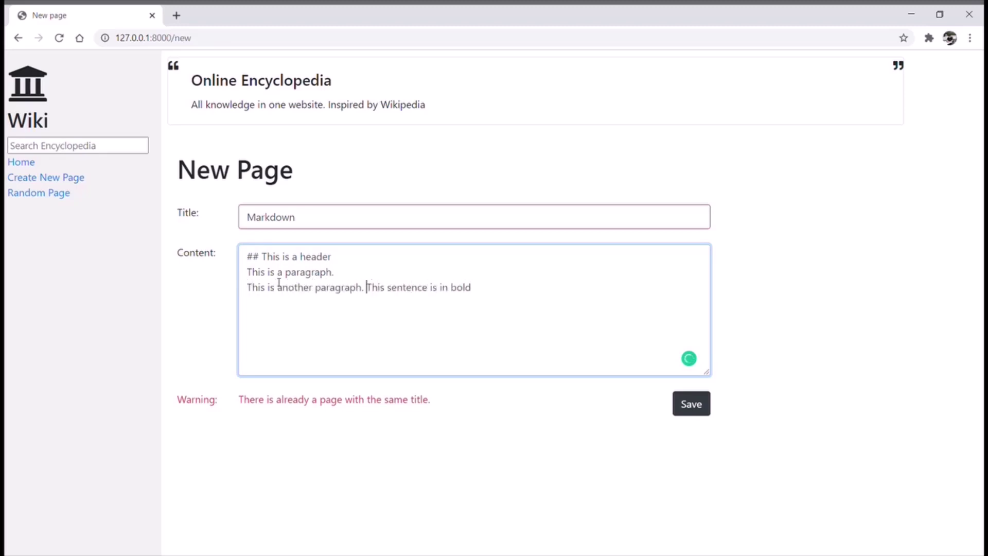
text(**)
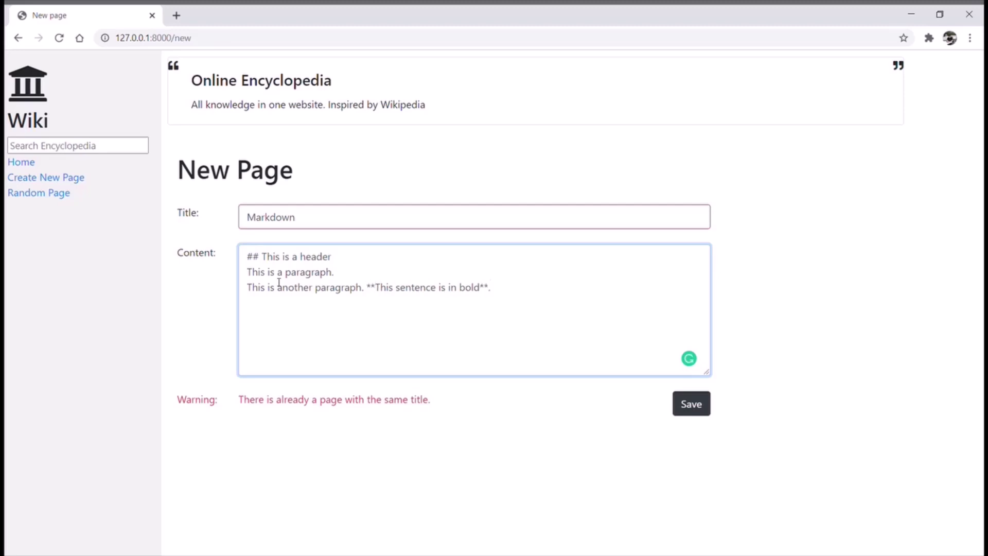
text(**. _This sentence is in italic_.)
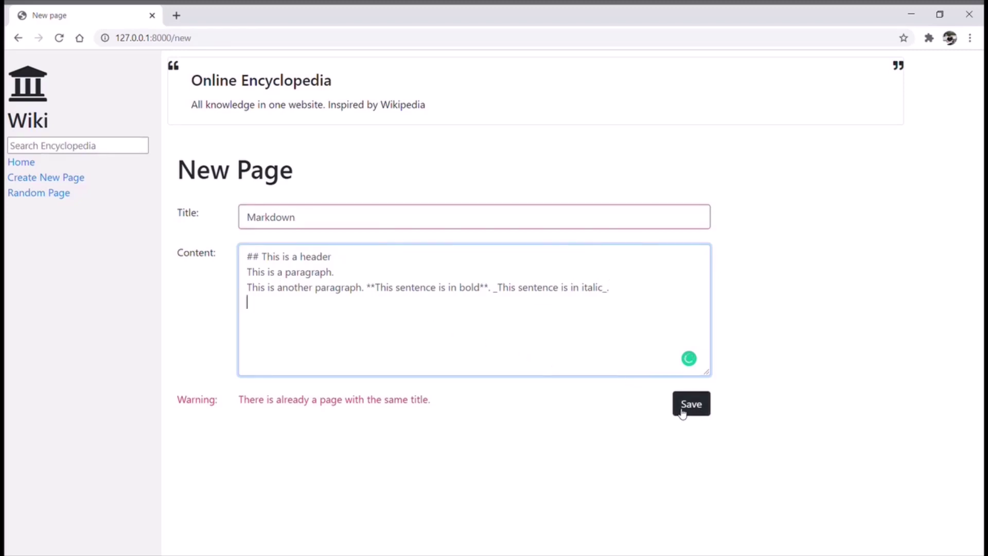
click(700, 411)
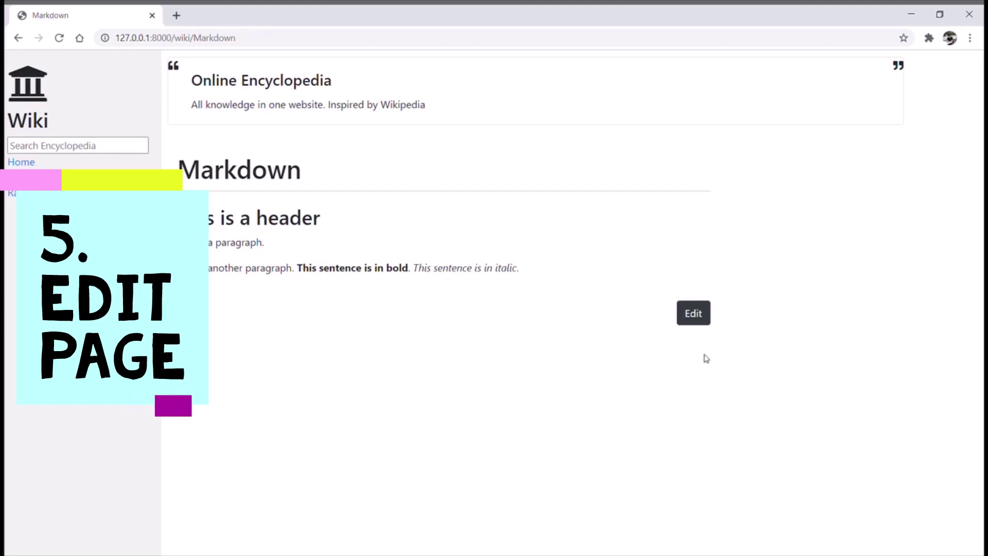
Step: Edit the Markdown page, replacing both paragraphs under the header with "This is a list:" and the bullets "* First item" and "* Second item"
click(693, 314)
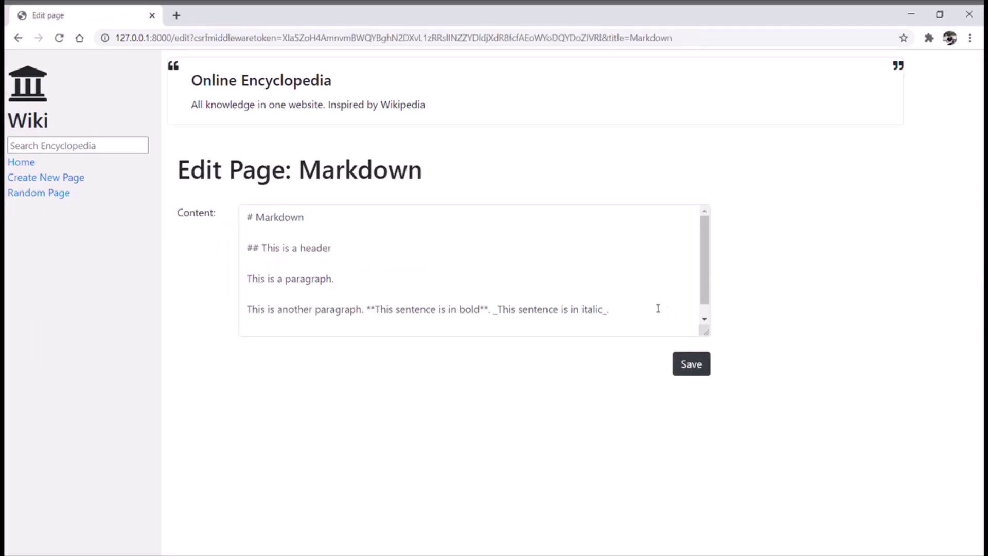
drag(609, 310, 254, 268)
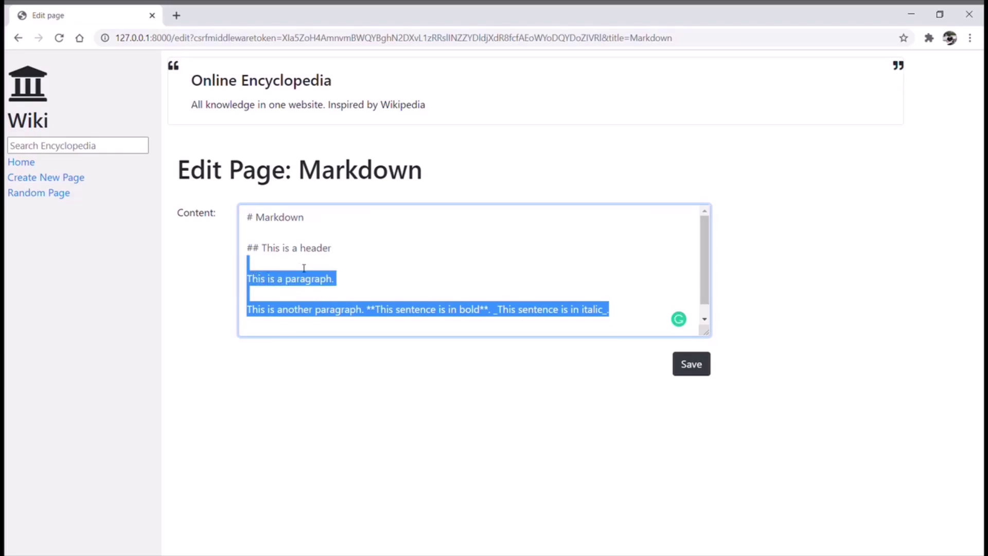
key(BackSpace)
text(This is a )
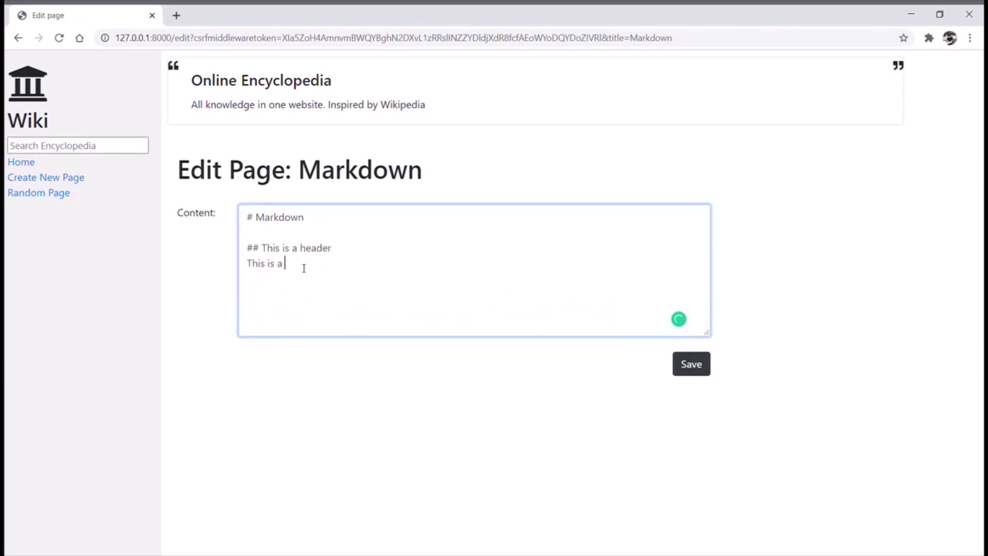
text(list: * First item)
key(Return)
text(* Second)
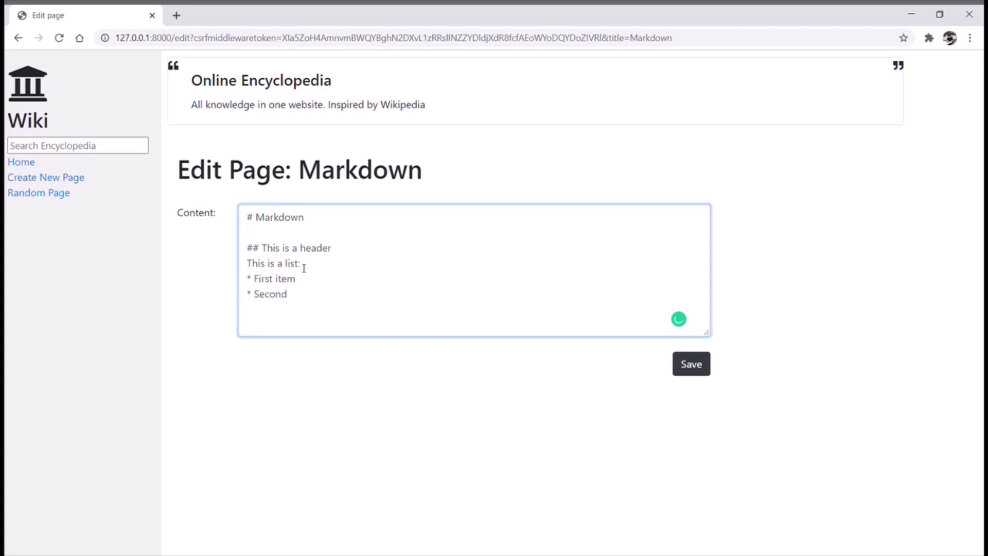
Step: Add the line "This is a link: [CSS](/wiki/CSS)" below the list, separated by a blank line, and save the page
key(Return)
key(Return)
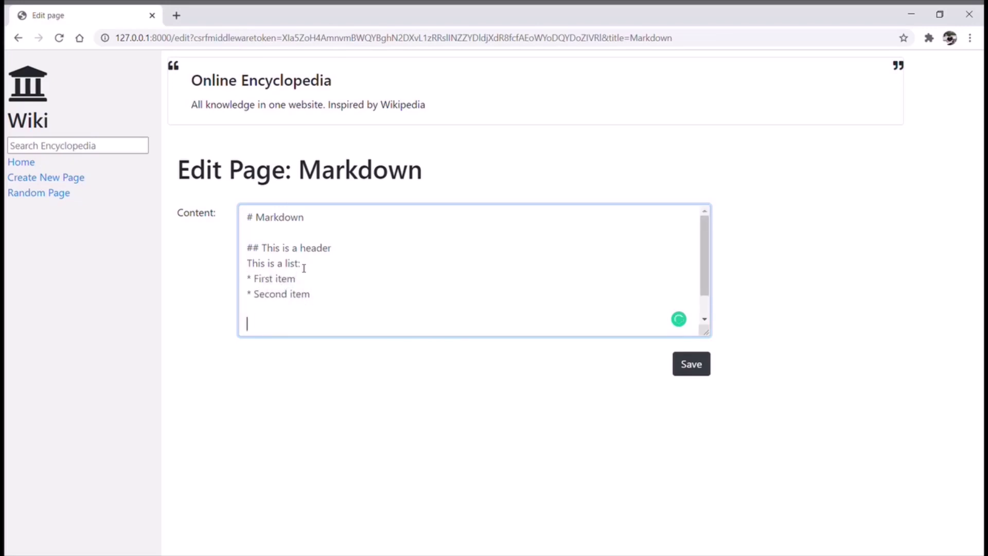
text(This is a link: [CSS](/wiki/CSS)
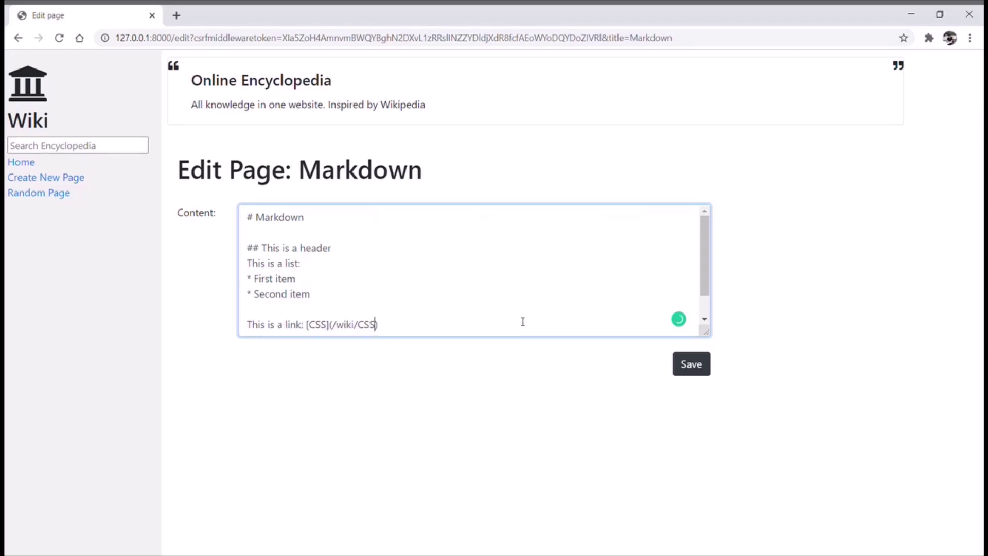
click(697, 369)
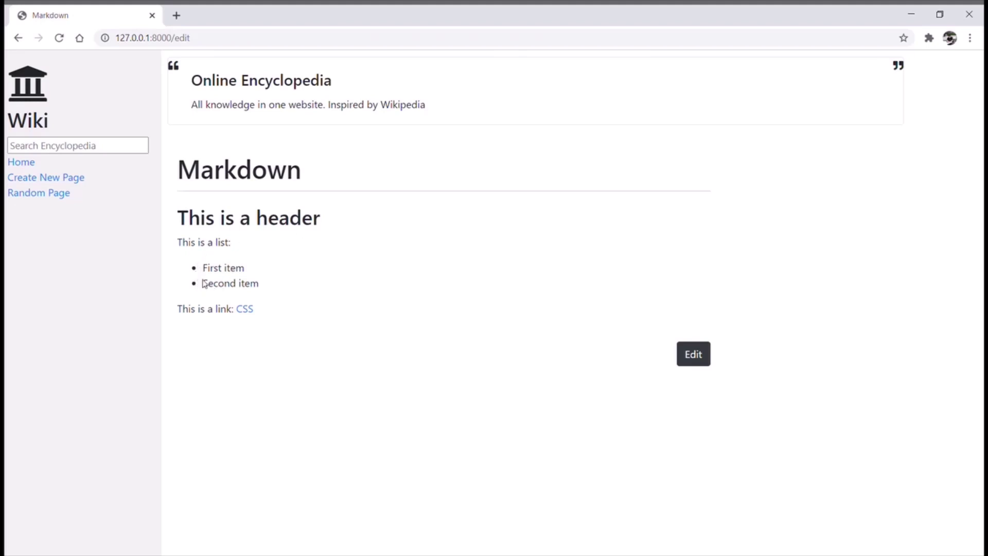
Step: Follow the CSS link on the saved Markdown page and return to the index of all pages
click(245, 309)
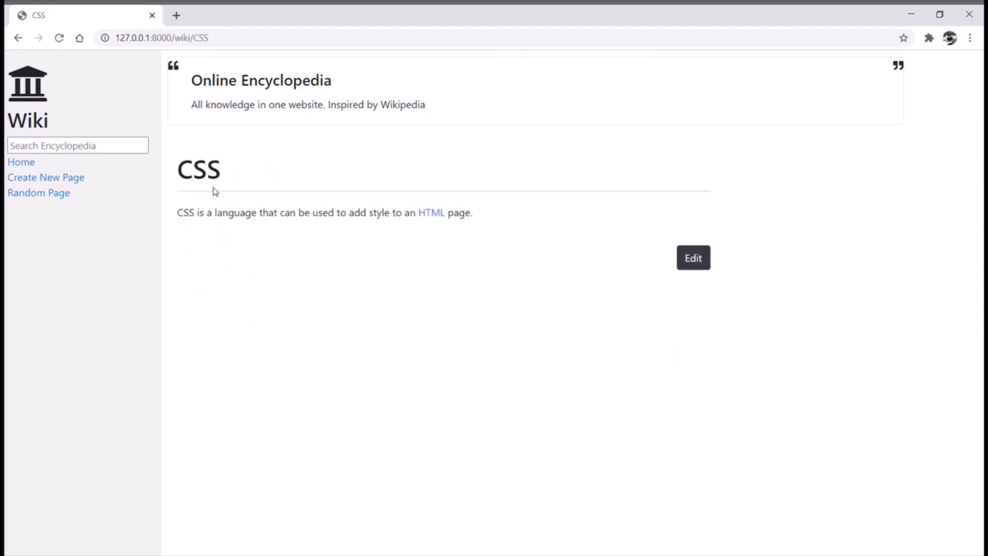
click(34, 165)
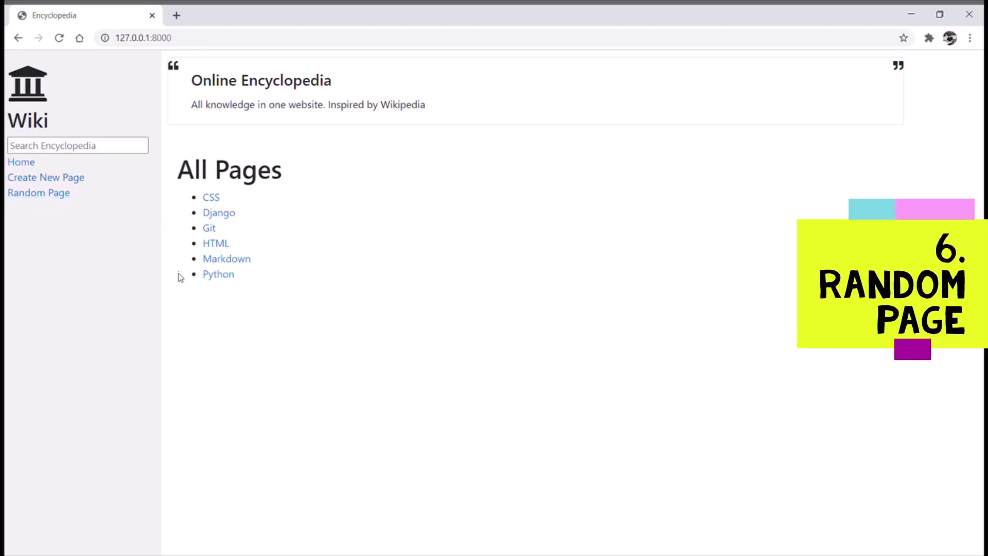
Step: Open random encyclopedia entries several times in a row and return to the index of all pages
click(34, 198)
click(34, 197)
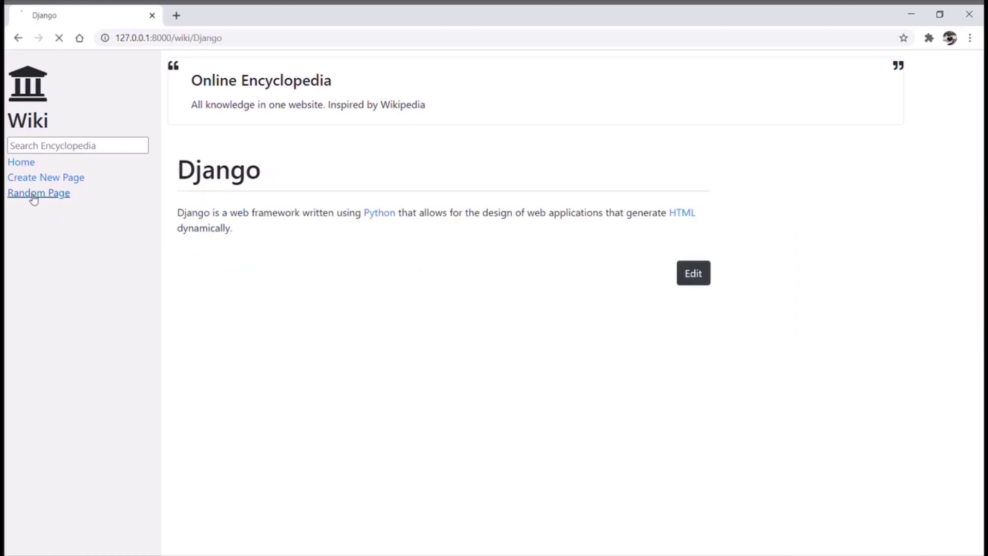
click(34, 198)
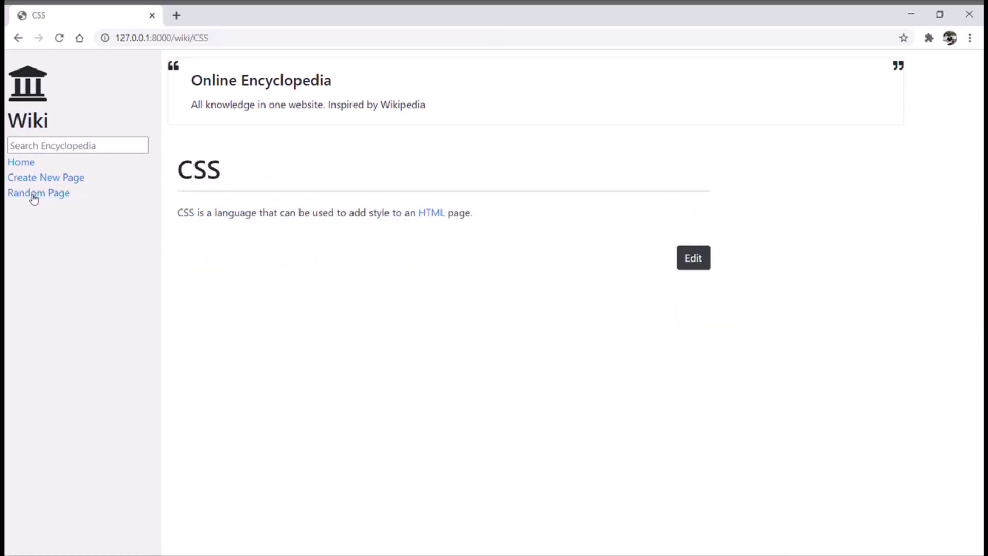
click(34, 198)
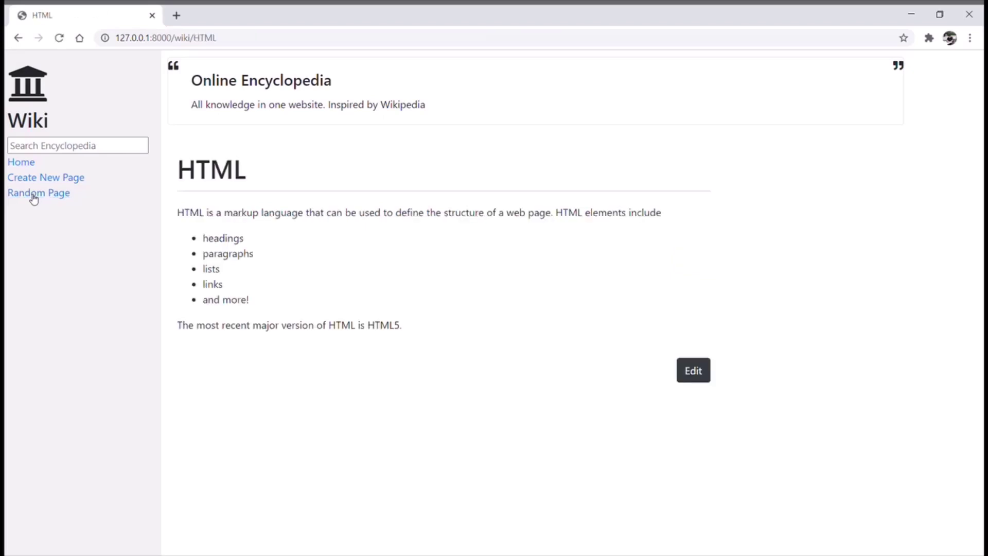
click(34, 198)
click(34, 197)
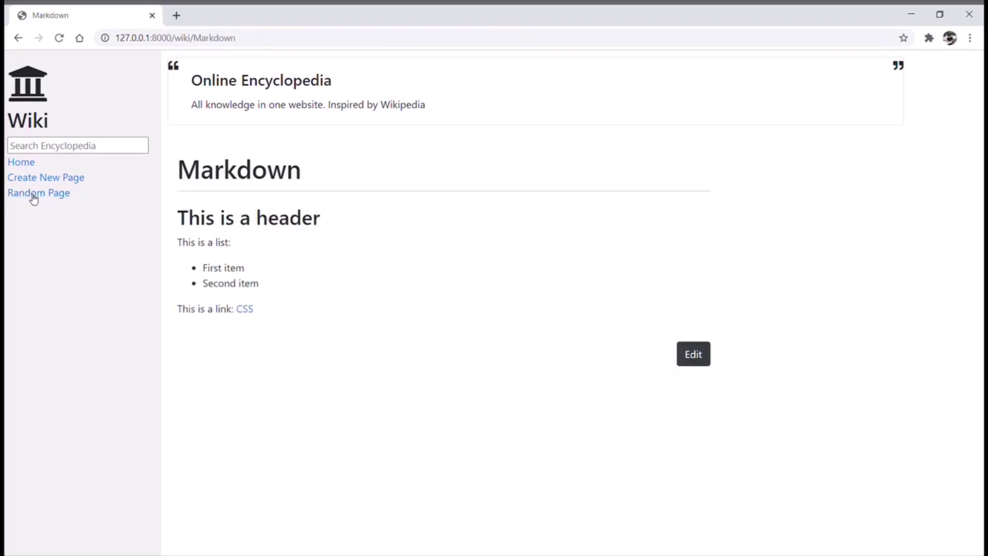
click(34, 198)
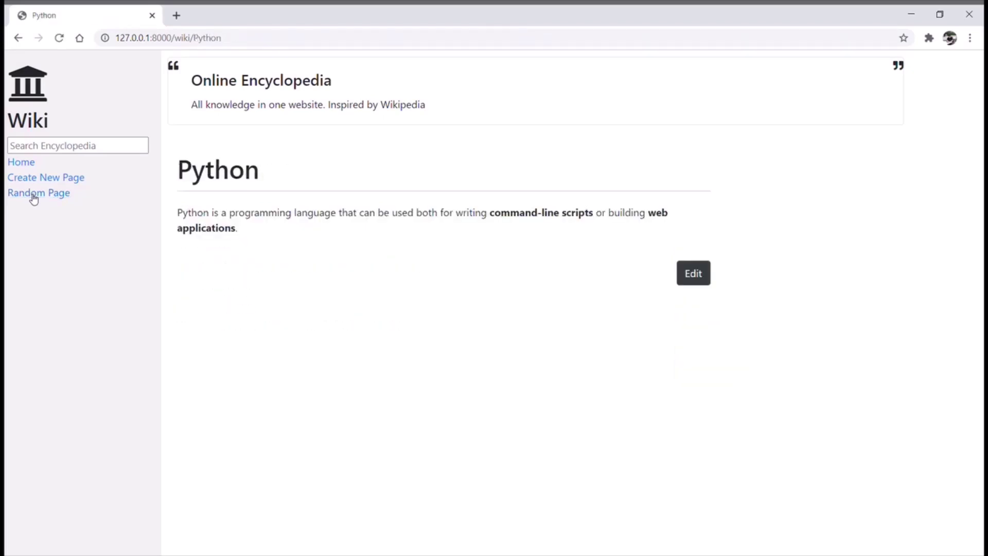
click(34, 197)
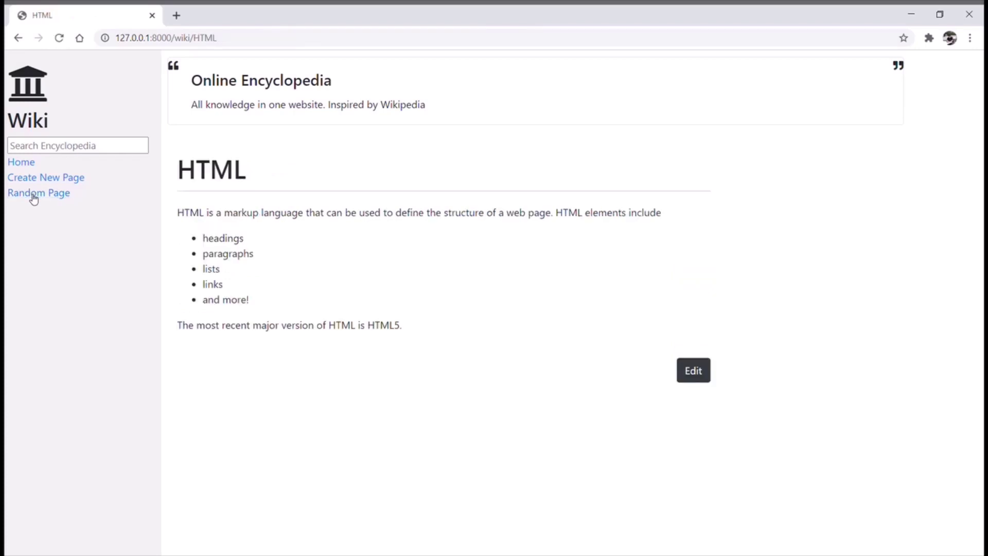
click(30, 165)
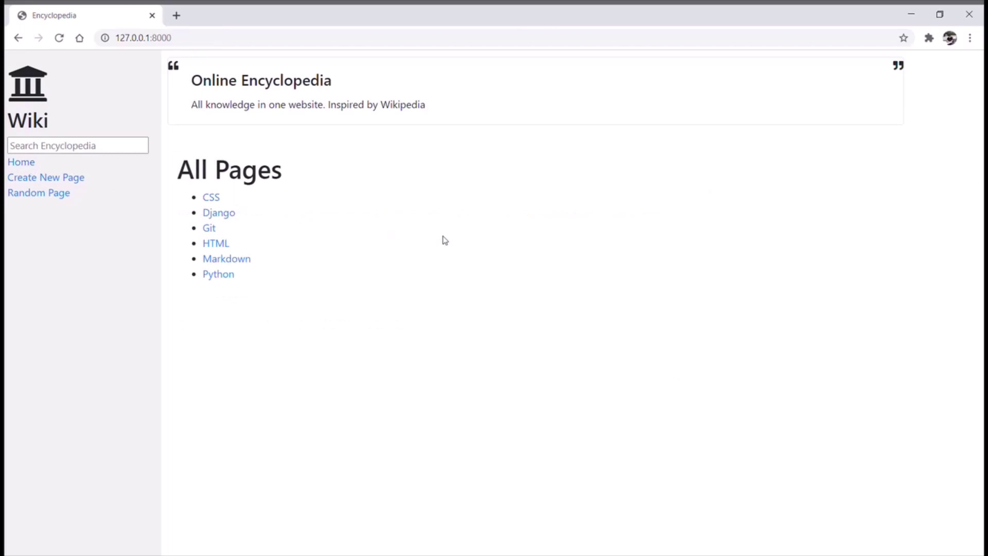